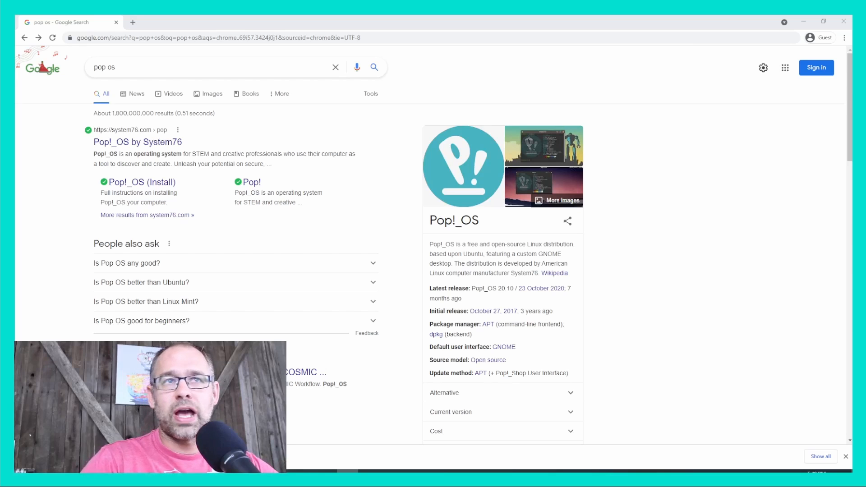
Open the System76 Pop!_OS site from the search results and download the standard, non-NVIDIA Pop!_OS 20.04 LTS ISO.
left_click_drag(116, 67, 71, 73)
left_click(65, 137)
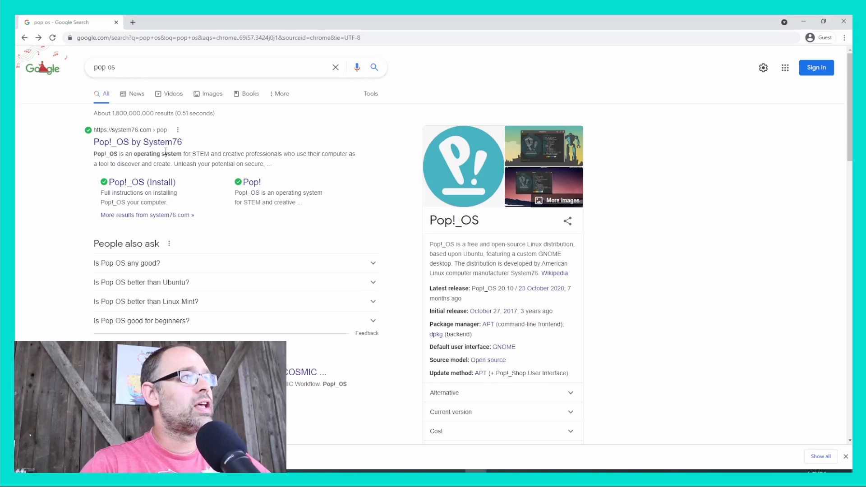
left_click(118, 143)
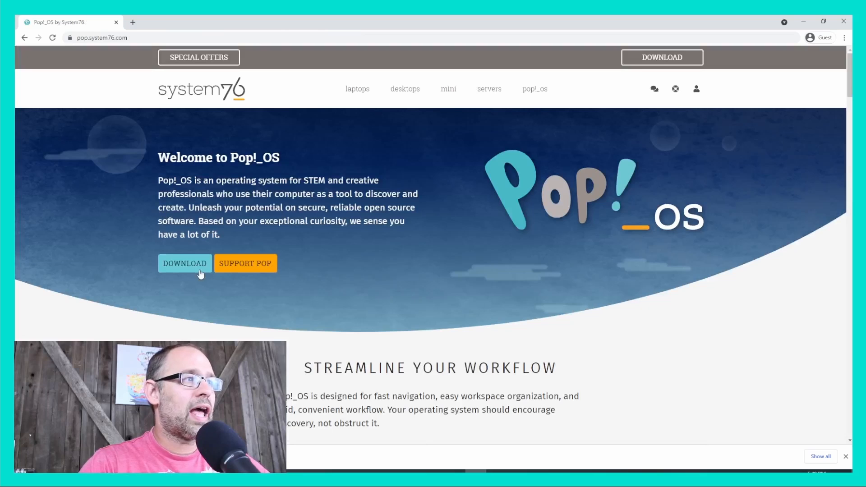
left_click(194, 271)
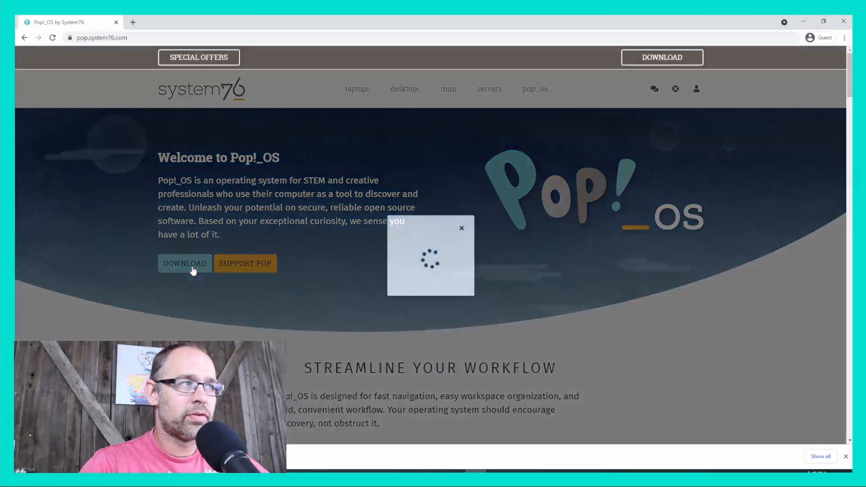
left_click(844, 456)
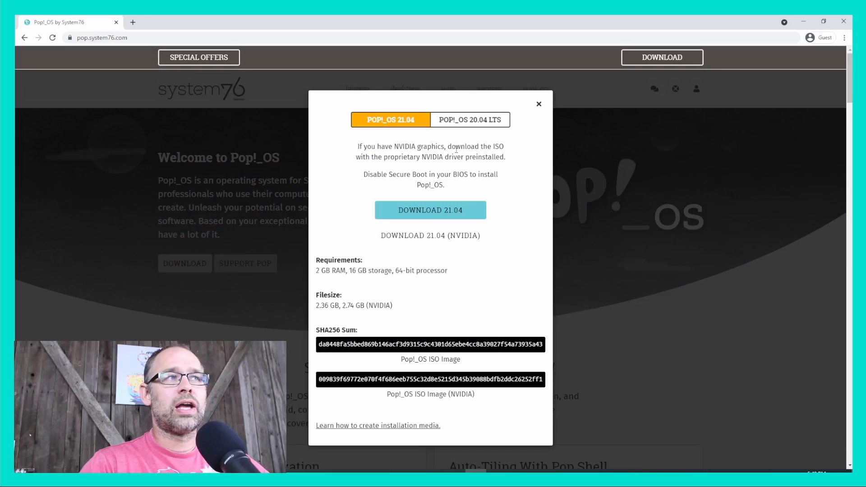
left_click(471, 122)
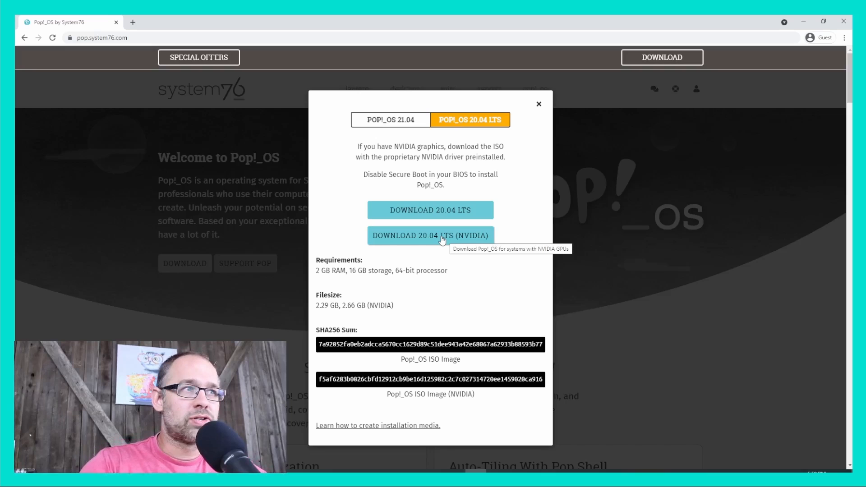
left_click(419, 214)
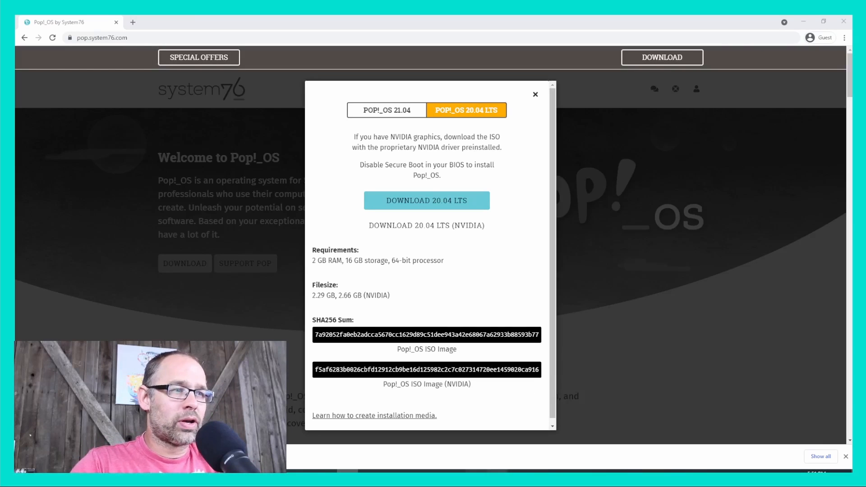
Switch to VMware Workstation 16 Player and start a new virtual machine from the installer image pop-os_20.04_amd64_intel_30.iso in Downloads.
left_click(496, 472)
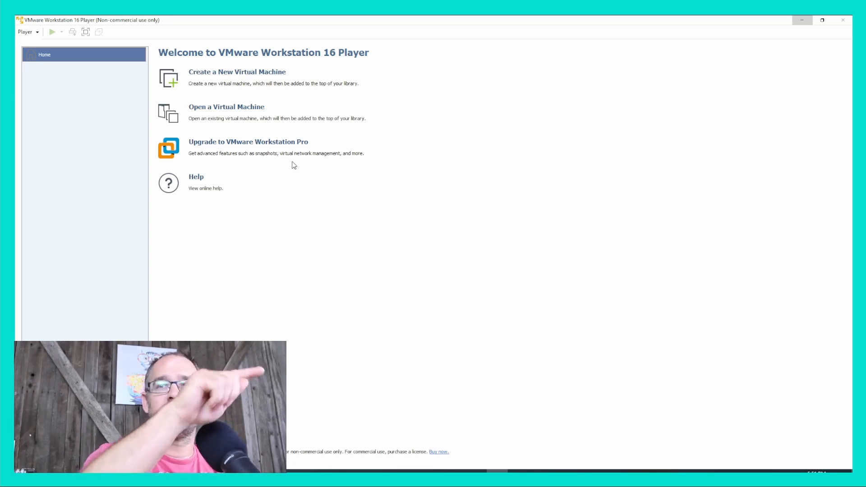
left_click(249, 73)
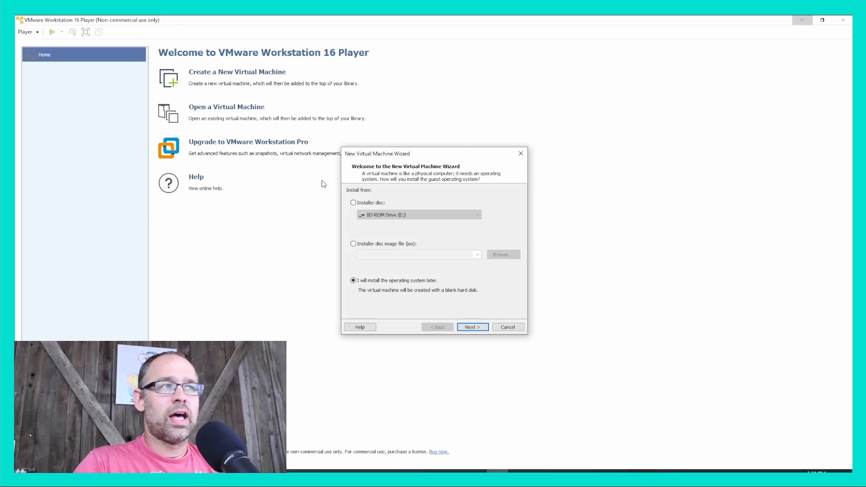
left_click(382, 244)
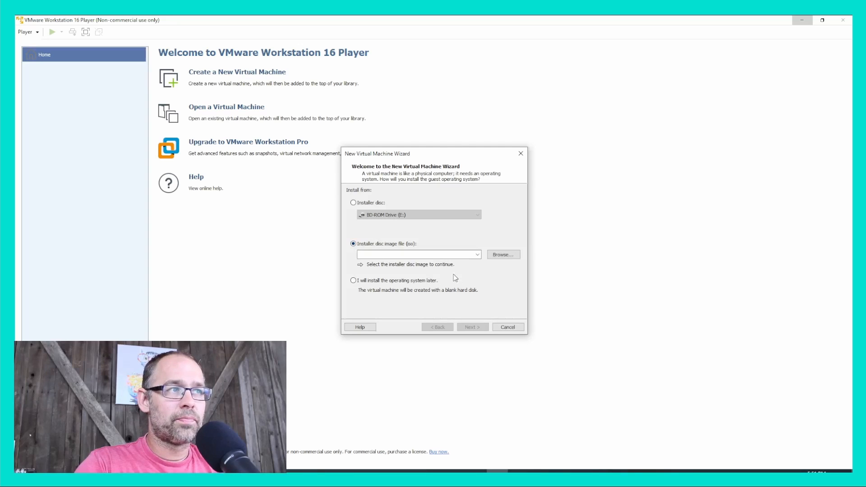
left_click(510, 254)
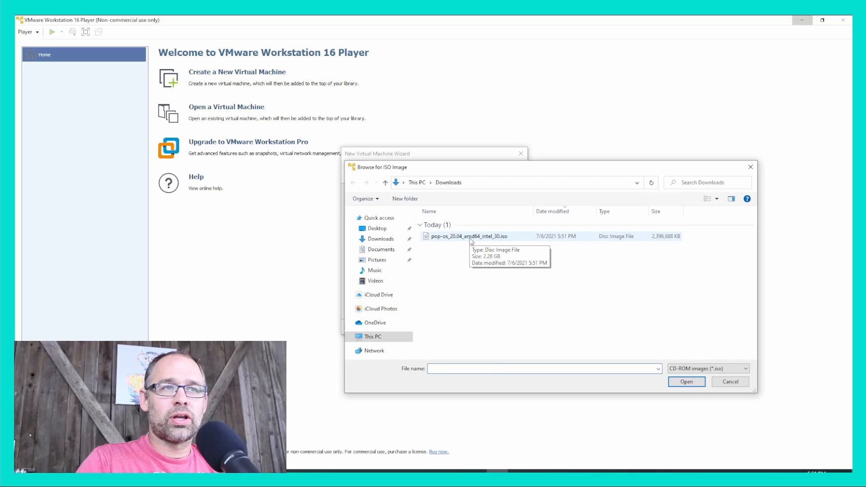
double_click(470, 238)
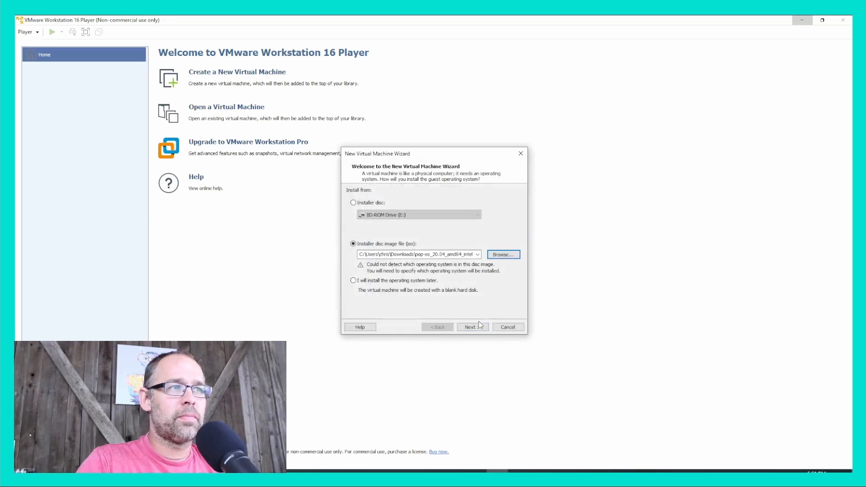
left_click(474, 328)
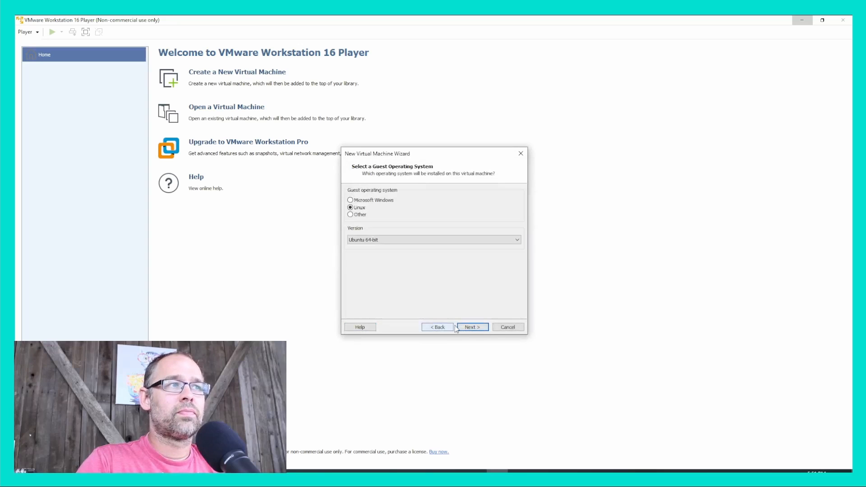
Keep Linux, Ubuntu 64-bit as the guest operating system and name the virtual machine PopOS.
left_click(441, 329)
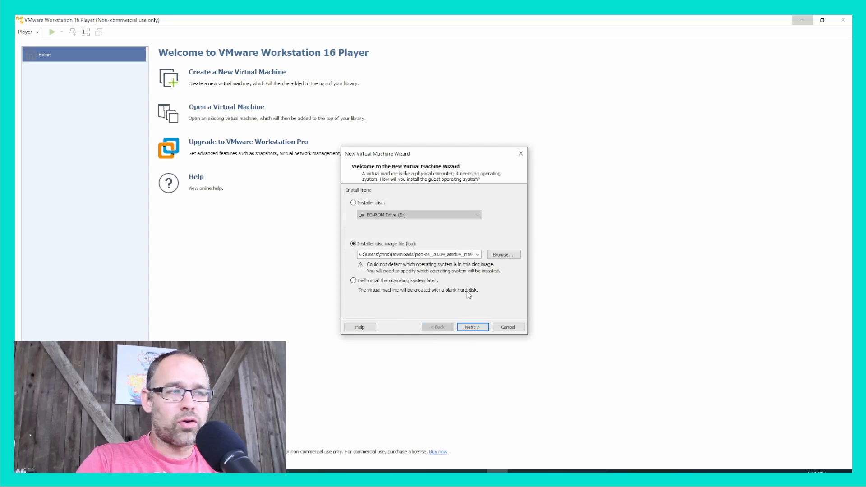
left_click(466, 328)
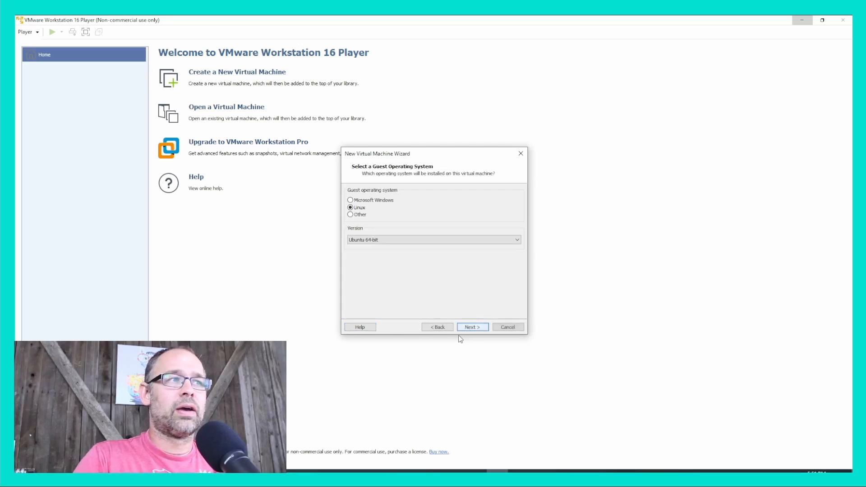
left_click(375, 239)
left_click(380, 241)
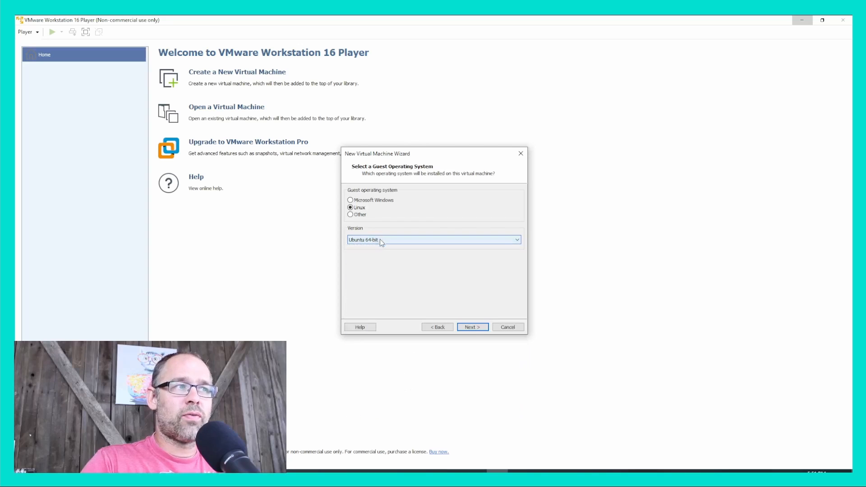
left_click(479, 328)
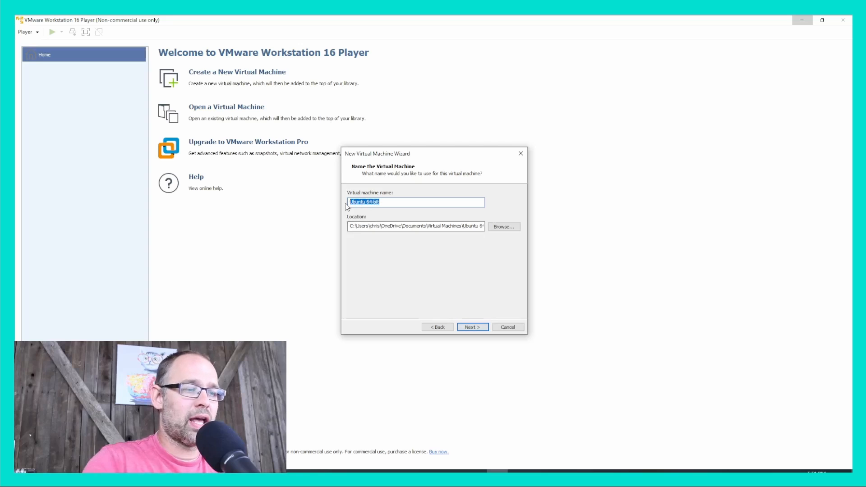
type("PopOS")
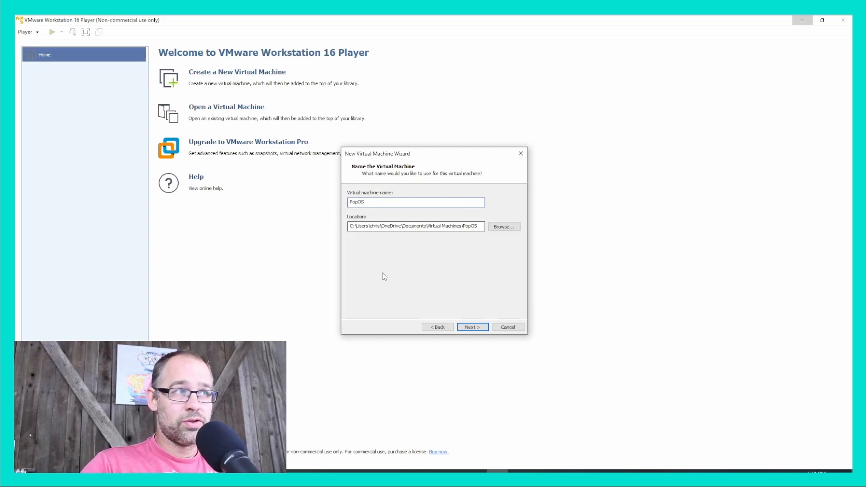
left_click(474, 327)
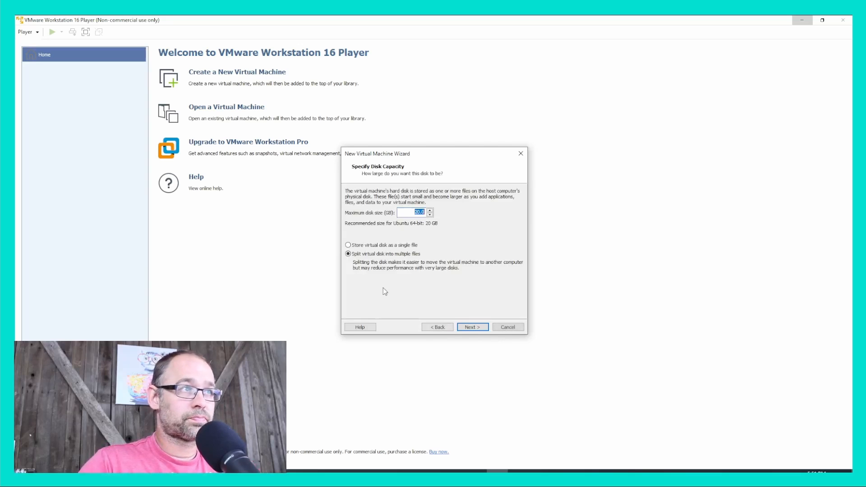
Store the 20 GB virtual disk as a single file and finish creating the virtual machine with the default hardware.
left_click(373, 246)
left_click(477, 328)
left_click(438, 326)
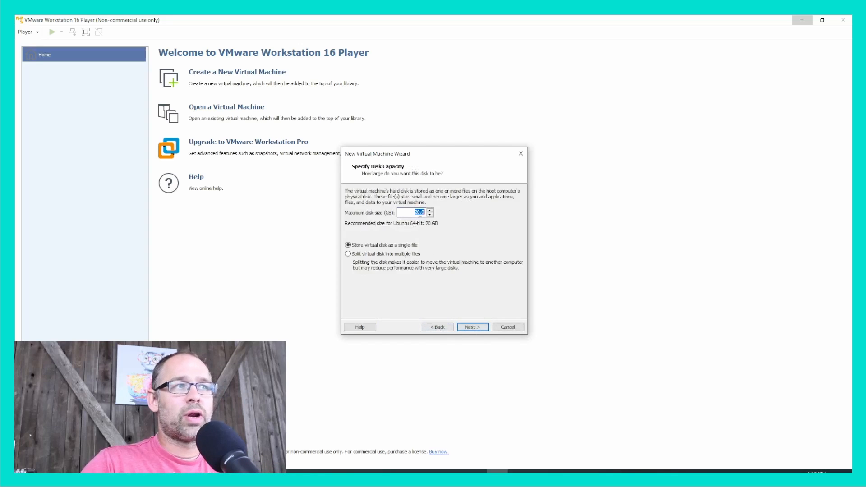
left_click(471, 329)
left_click(472, 326)
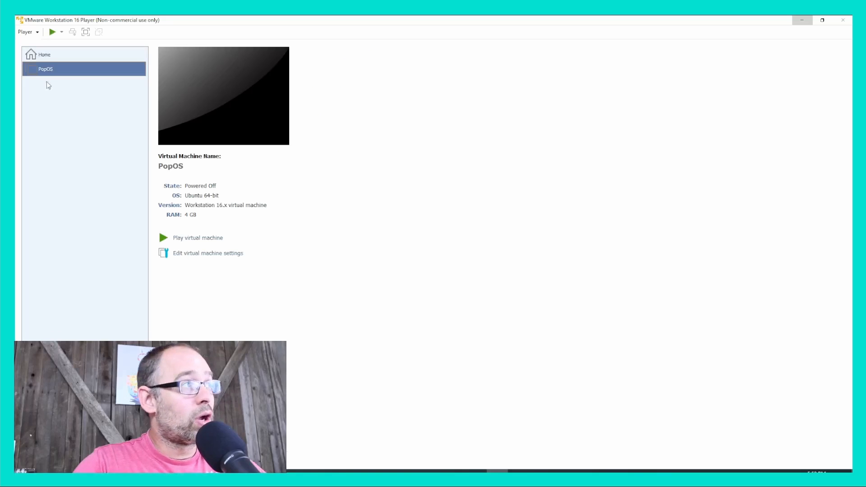
Boot the PopOS virtual machine and set its installer to English (United States) with the default English (US) keyboard layout.
left_click(163, 239)
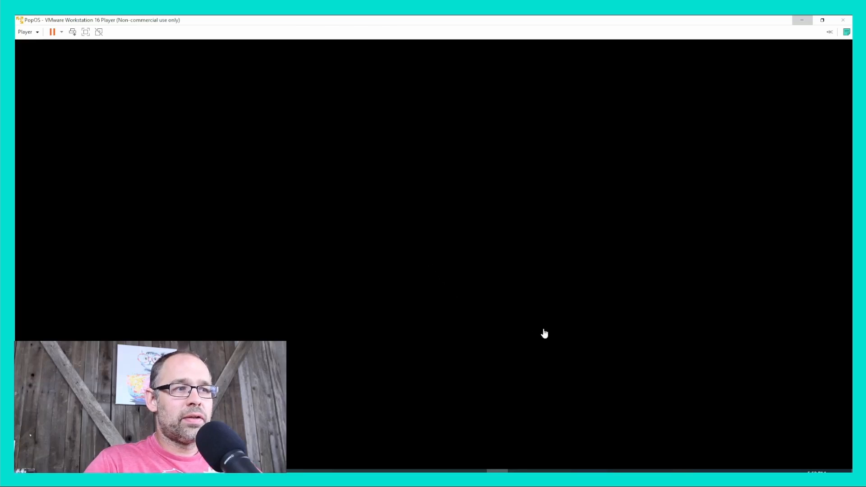
left_click(491, 274)
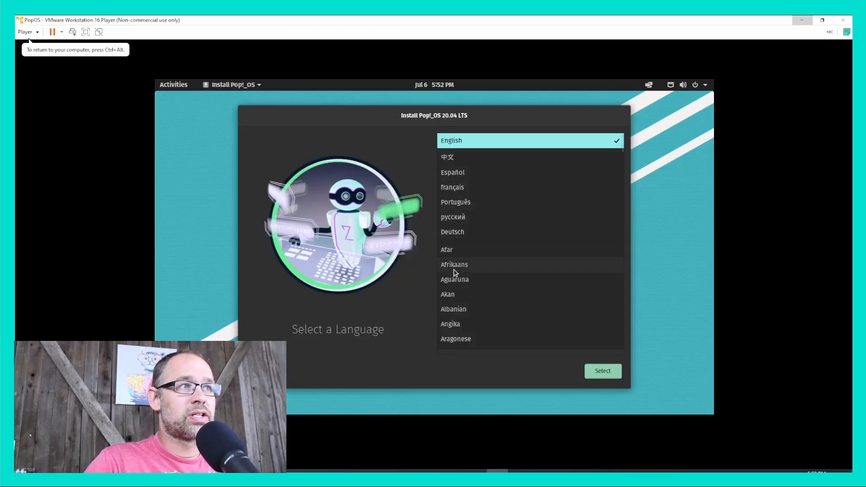
left_click(602, 371)
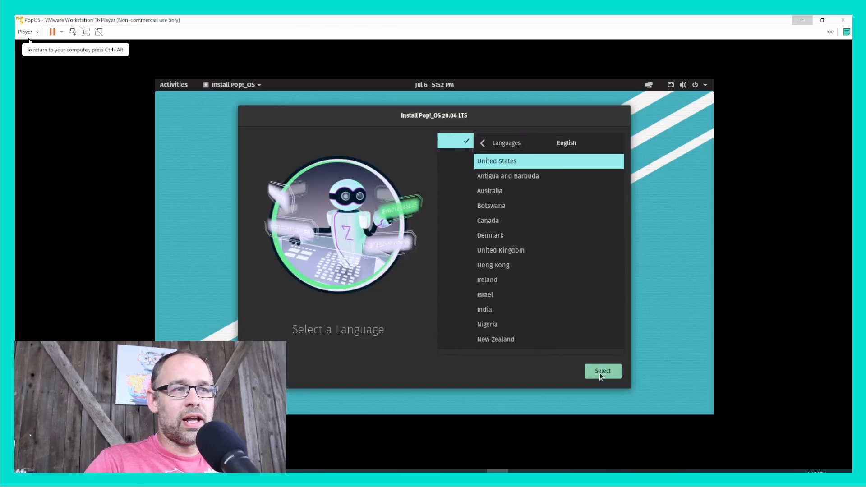
left_click(589, 370)
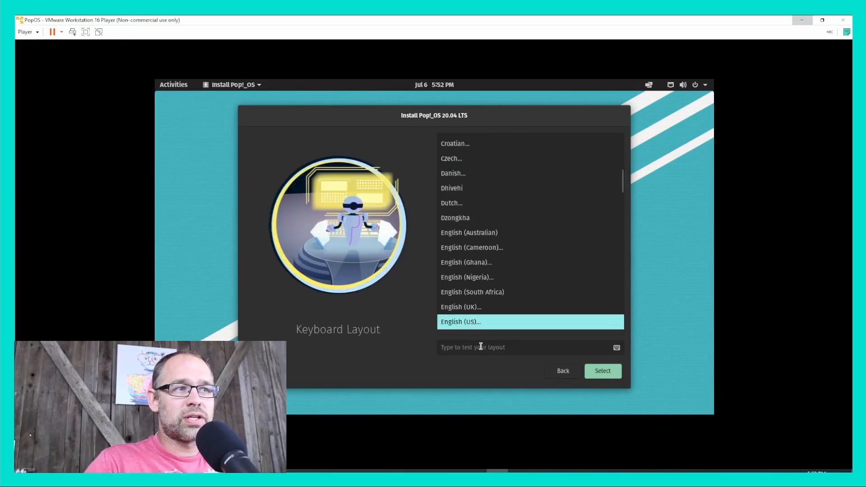
left_click(606, 377)
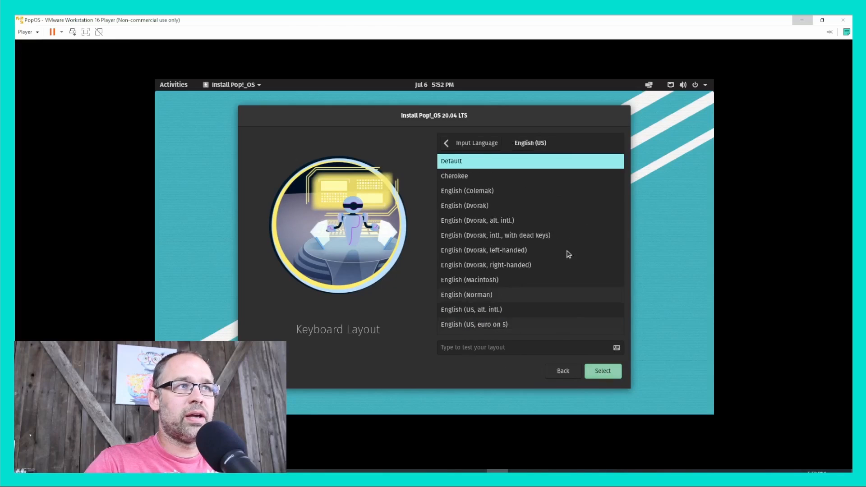
left_click(605, 371)
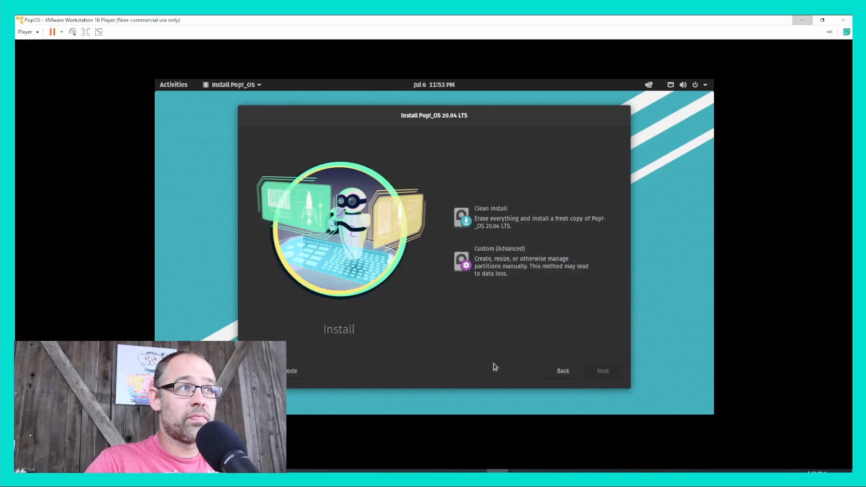
Run a clean install of Pop!_OS on the VMware virtual drive /dev/sda, erasing it and declining drive encryption.
left_click(493, 218)
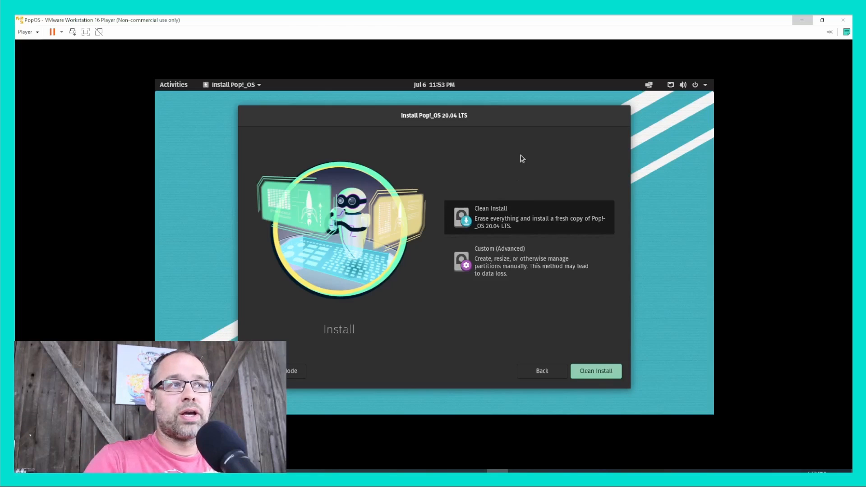
left_click(601, 371)
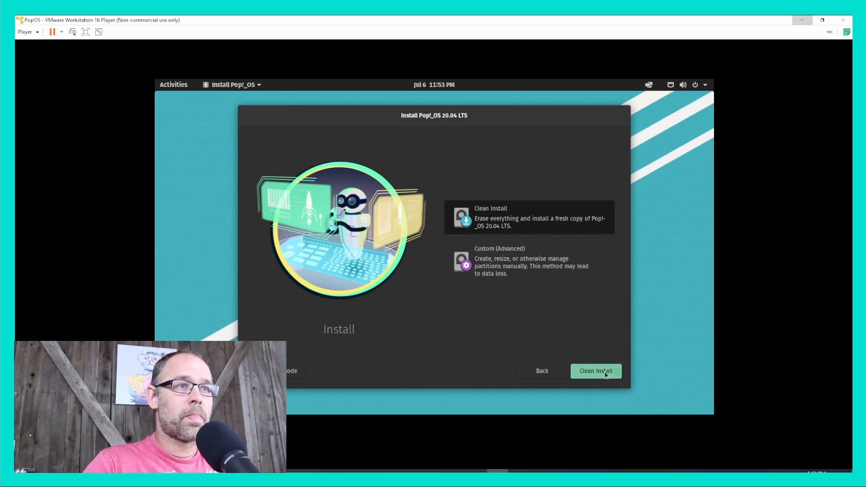
left_click(527, 245)
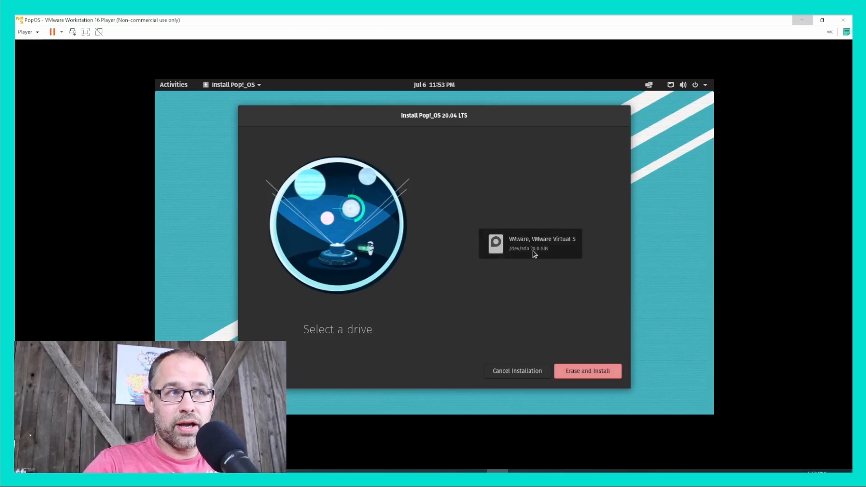
left_click(587, 372)
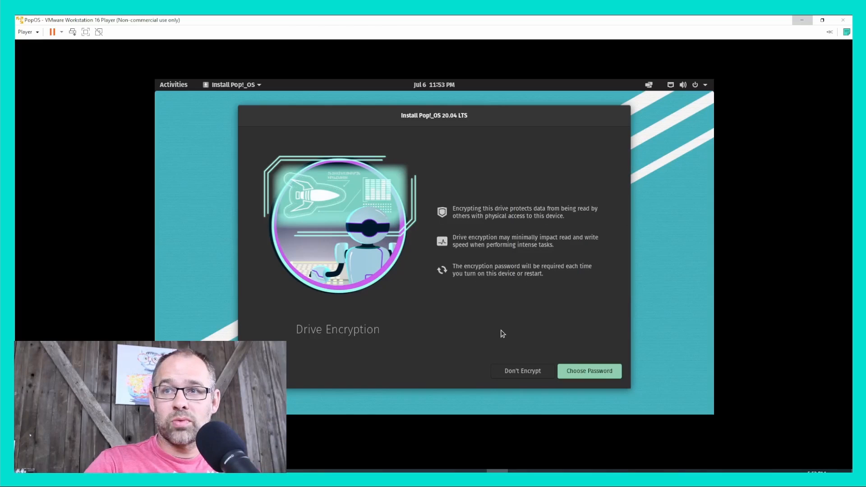
left_click(525, 371)
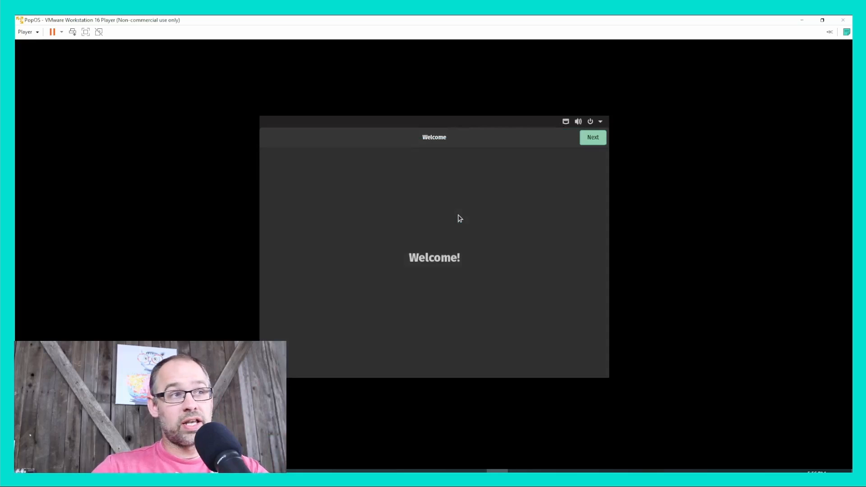
Go through the initial setup, accepting the English (US) keyboard, enabled Location Services and the Denver, United States time zone.
left_click(599, 139)
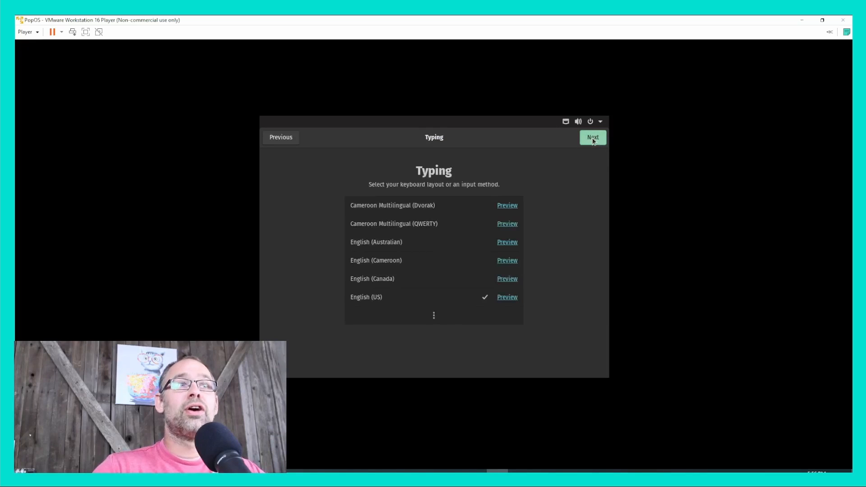
left_click(594, 142)
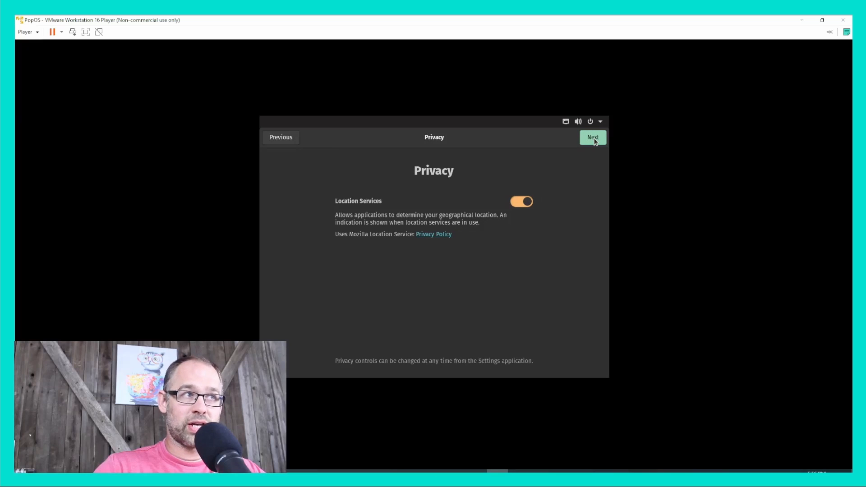
left_click(594, 142)
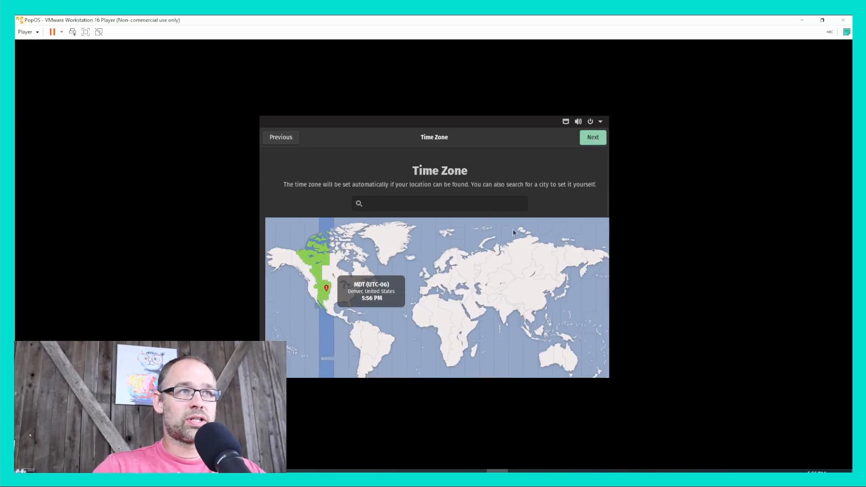
left_click(586, 143)
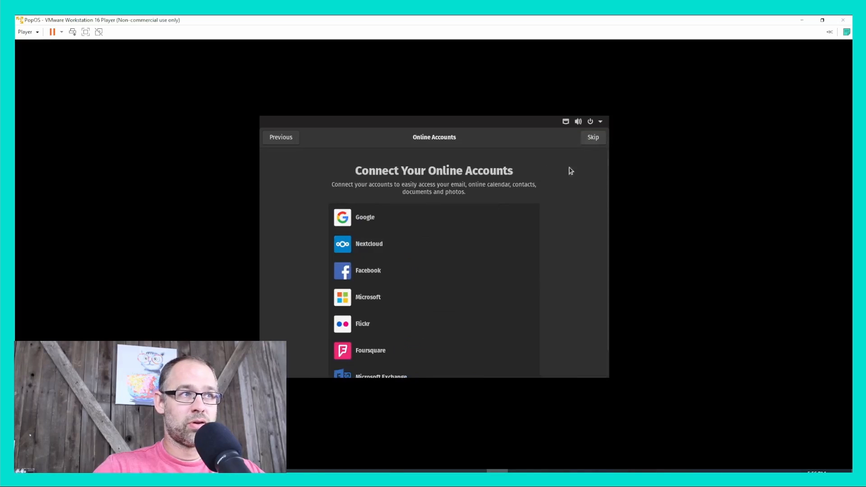
Skip connecting online accounts and enter the full name for the new user account, keeping the suggested username.
left_click(598, 138)
type("Dude")
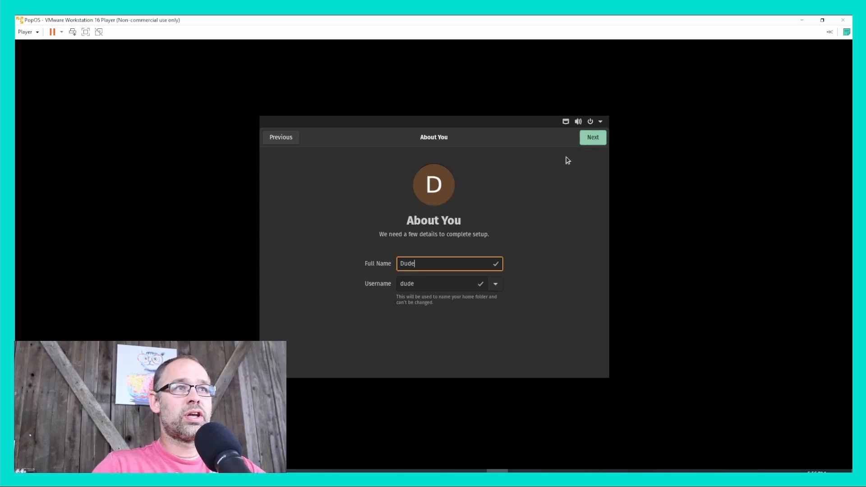
left_click(595, 137)
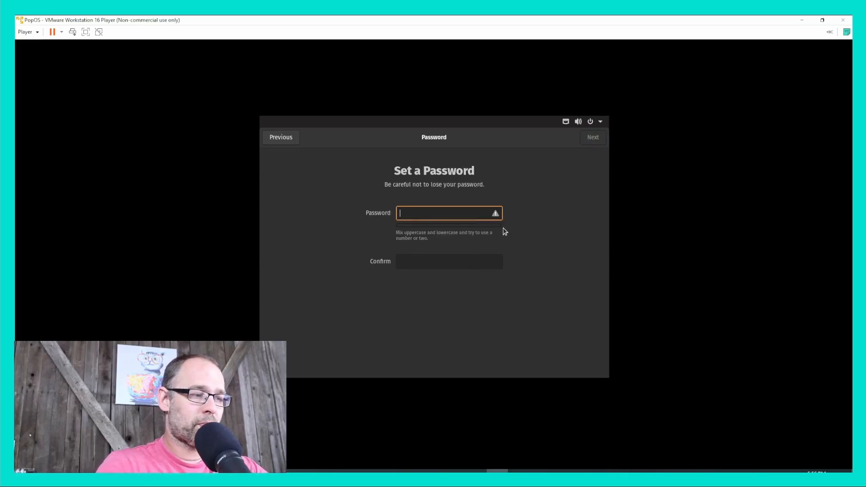
Enter and confirm the account password, finish the initial setup and start using Pop!_OS.
type("•••••••")
key("Tab")
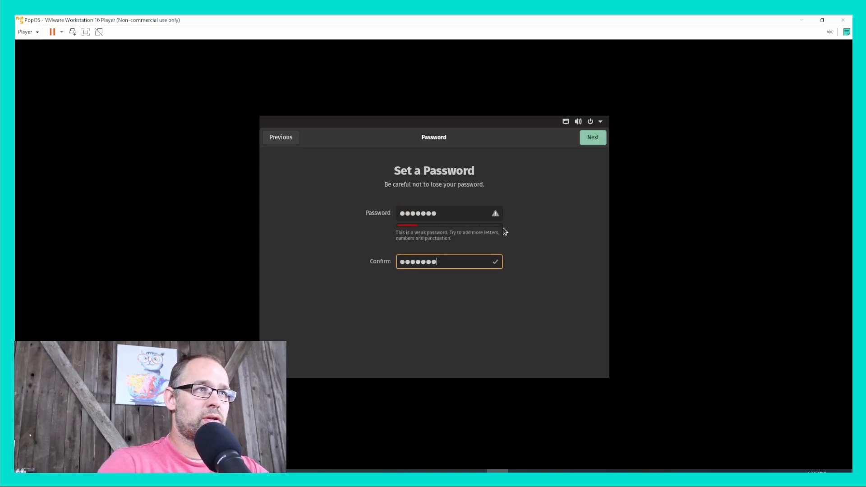
left_click(591, 142)
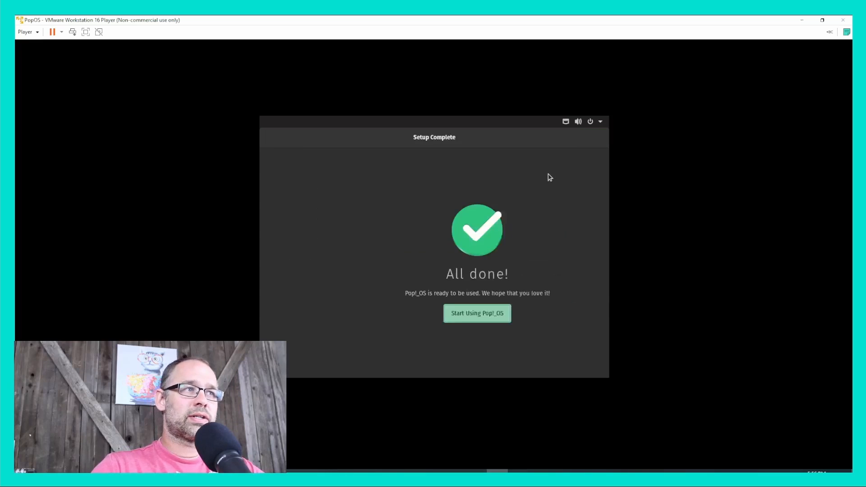
left_click(429, 315)
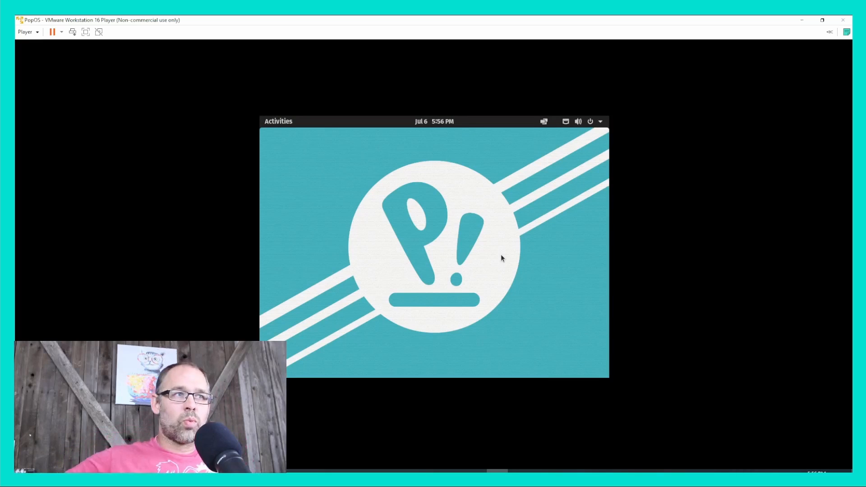
Turn on Tile Windows for the desktop and review the tiling shortcuts, active hint and gap options.
left_click(277, 126)
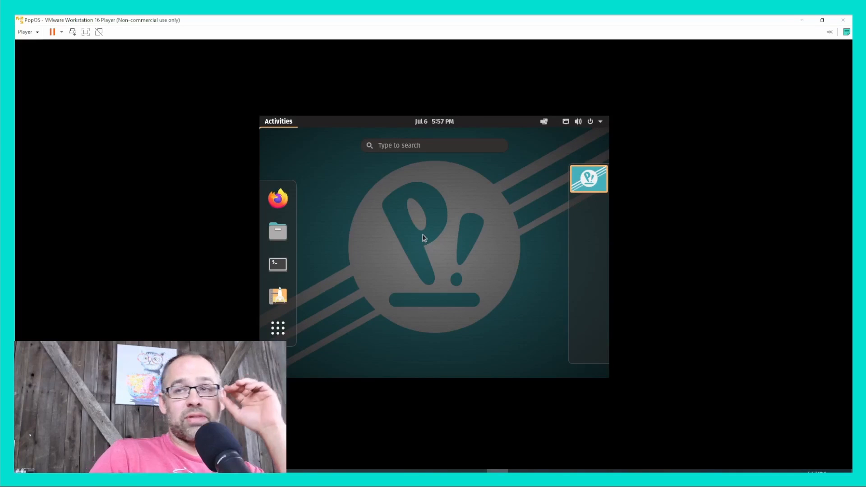
left_click(417, 231)
left_click(546, 122)
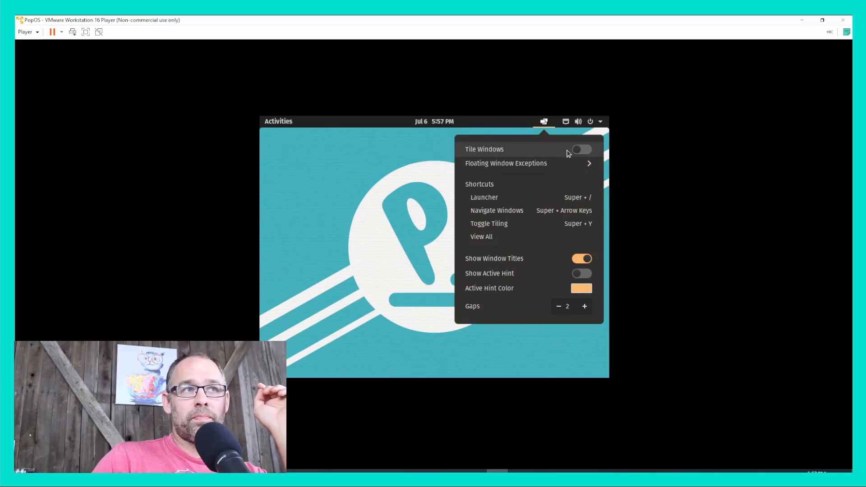
left_click(580, 150)
left_click(544, 123)
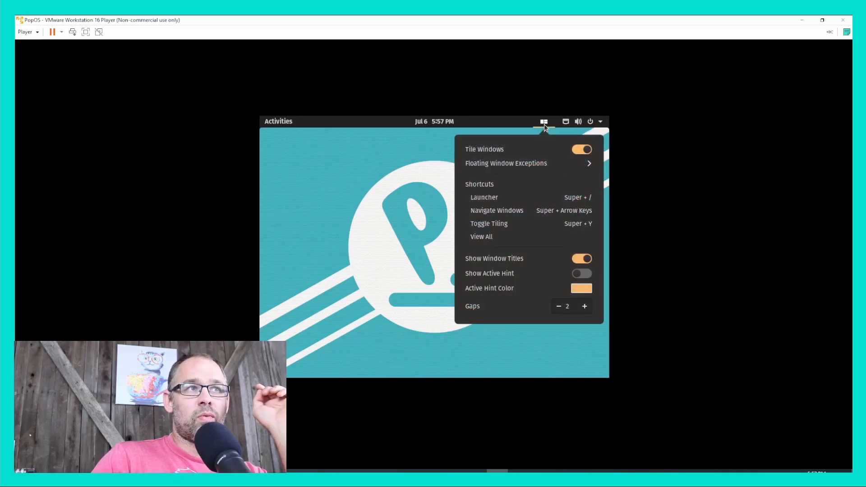
left_click(394, 242)
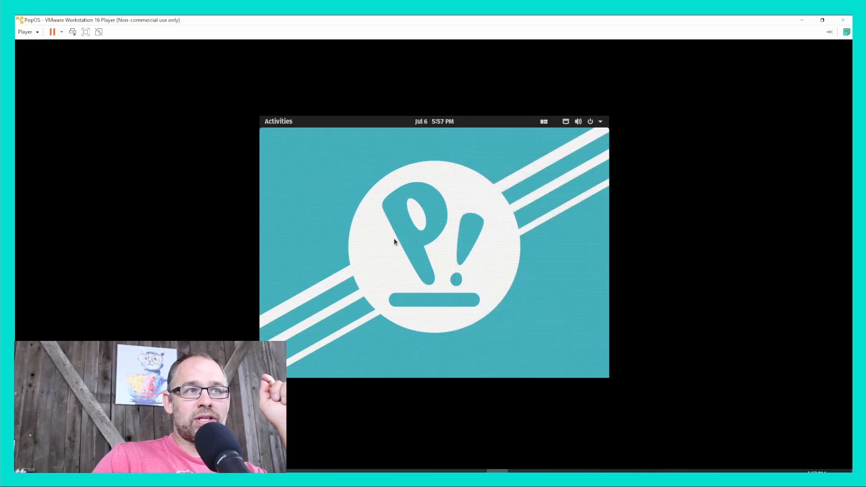
left_click(544, 121)
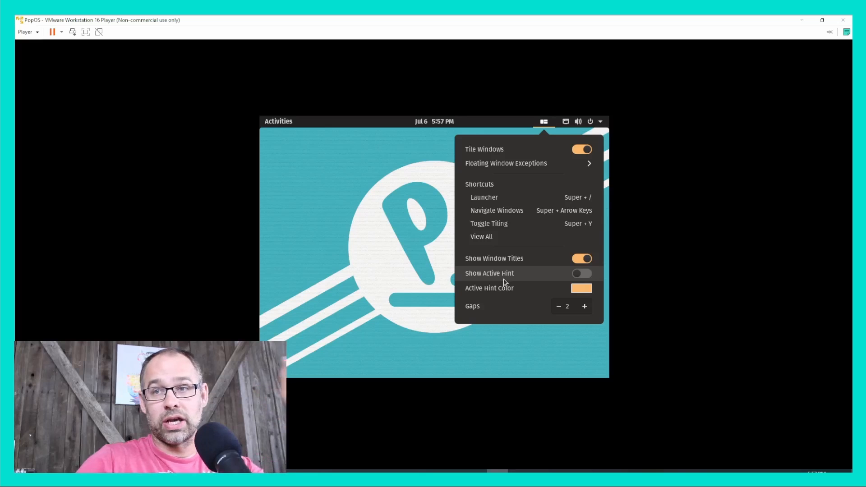
left_click(365, 275)
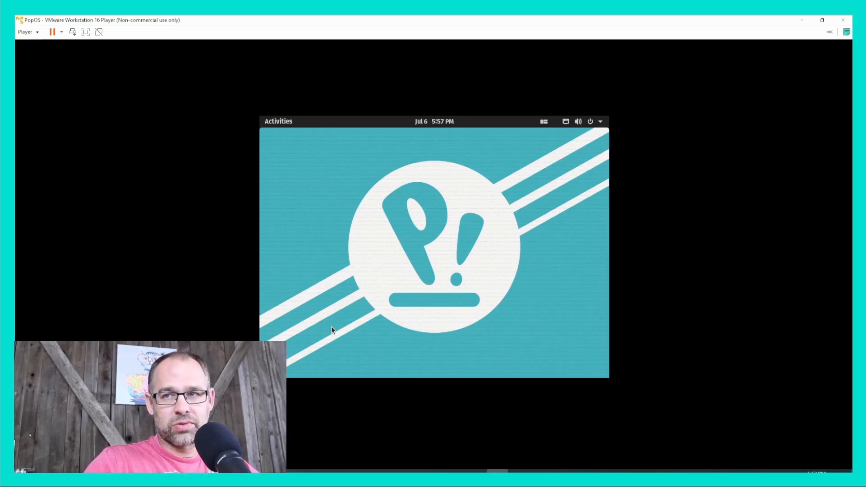
Browse all installed applications, including the Utilities folder, and return to the desktop.
left_click(279, 119)
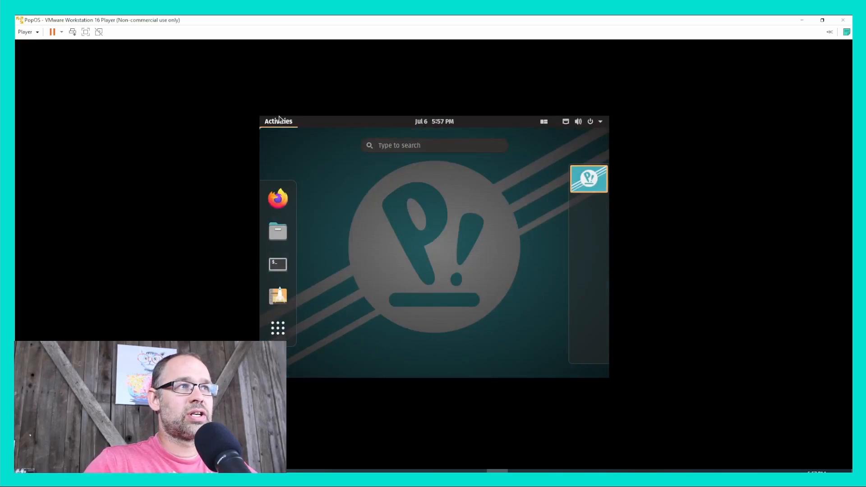
left_click(280, 330)
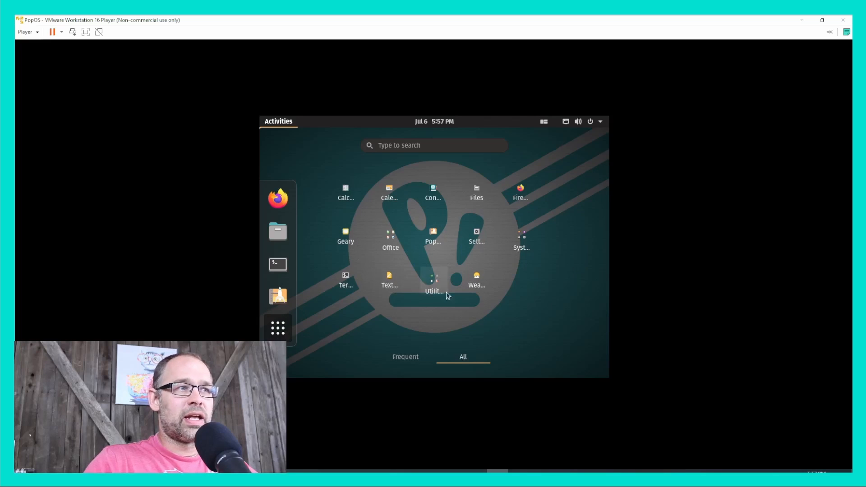
left_click(431, 280)
scroll(514, 250, "down", 2)
scroll(512, 253, "down", 2)
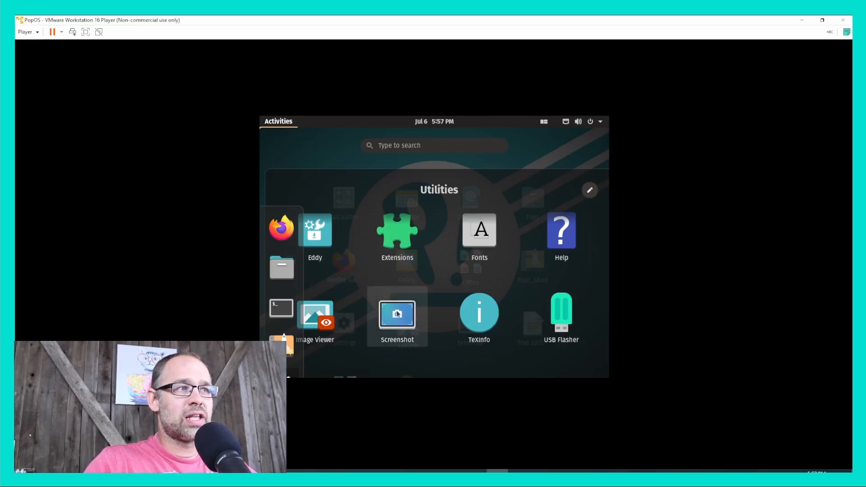
left_click(283, 374)
left_click(406, 214)
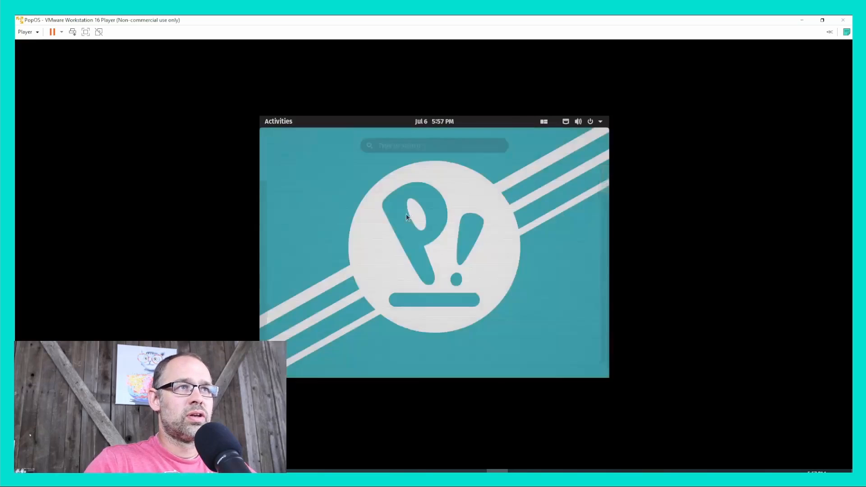